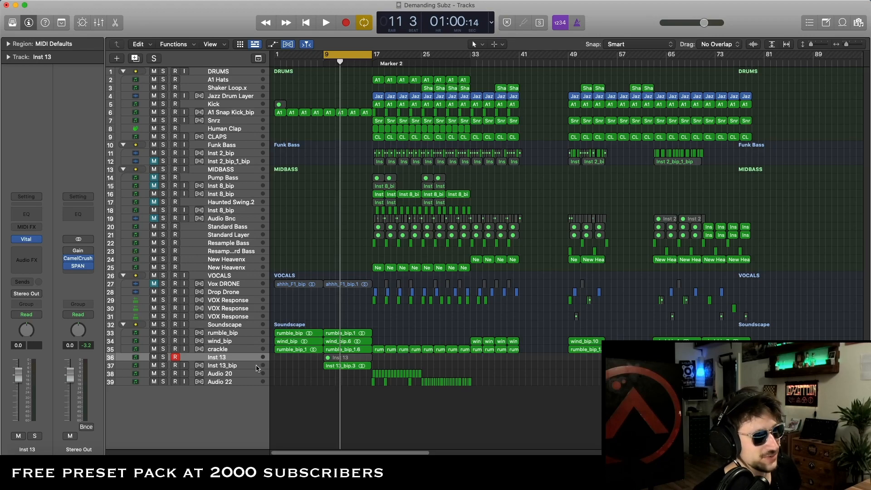
# - Select the Inst 13_bip track, play back the arrangement around its part, and place the playhead at bar 15
pyautogui.click(256, 368)
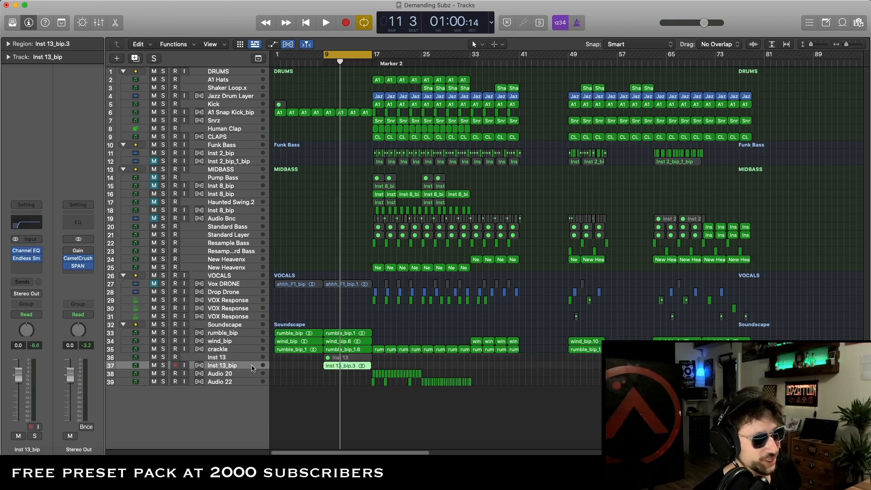
pyautogui.hotkey('ctrl', 'z')
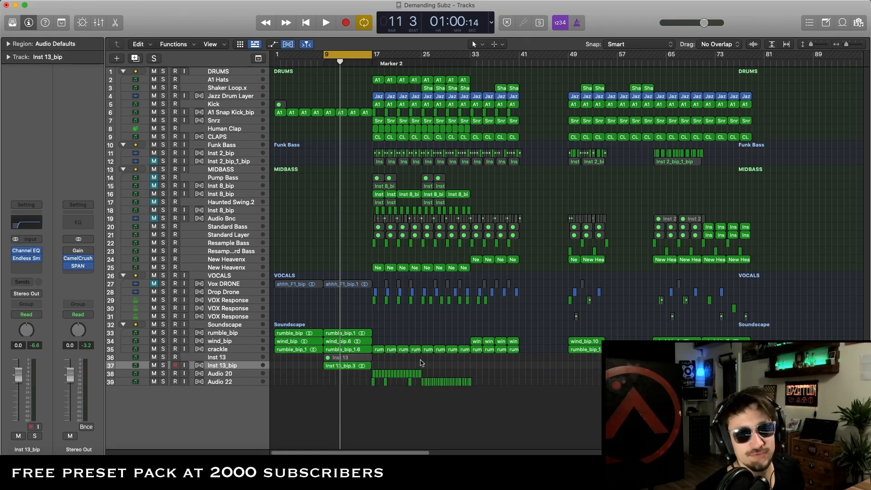
pyautogui.press('space')
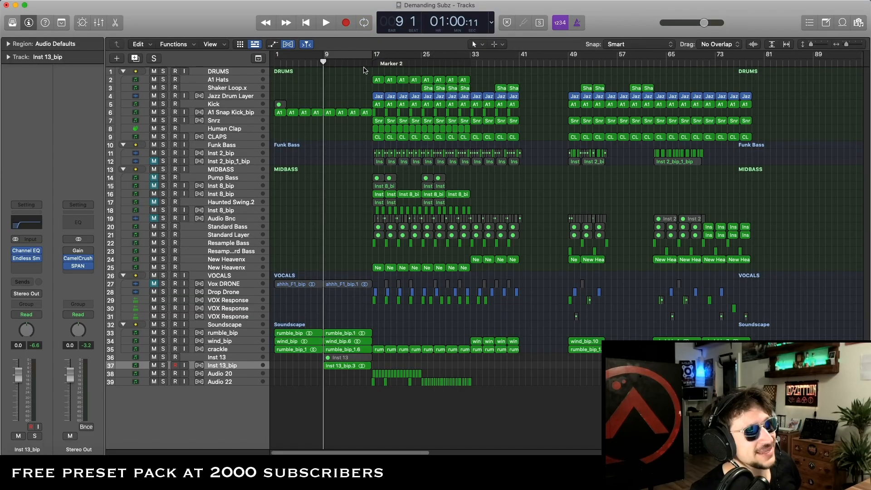
pyautogui.click(363, 62)
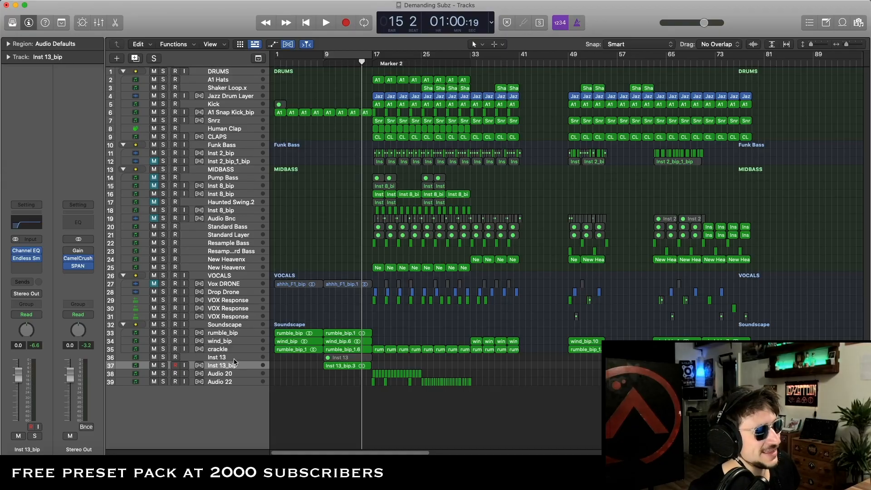
# - Reactivate the muted Inst 13 region starting at bar 9 and bring up the track's Vital synth with the Anti Riser preset
pyautogui.click(355, 358)
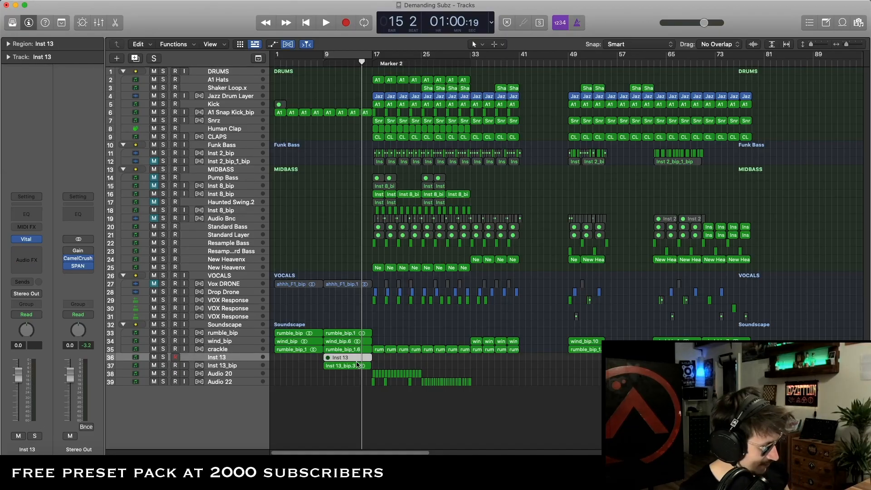
pyautogui.hotkey('ctrl', 'z')
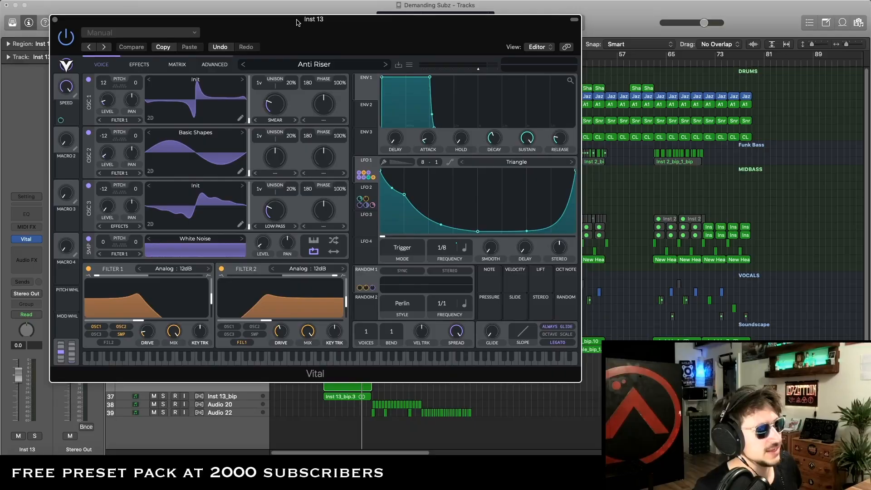
pyautogui.moveTo(291, 17); pyautogui.dragTo(262, 17)
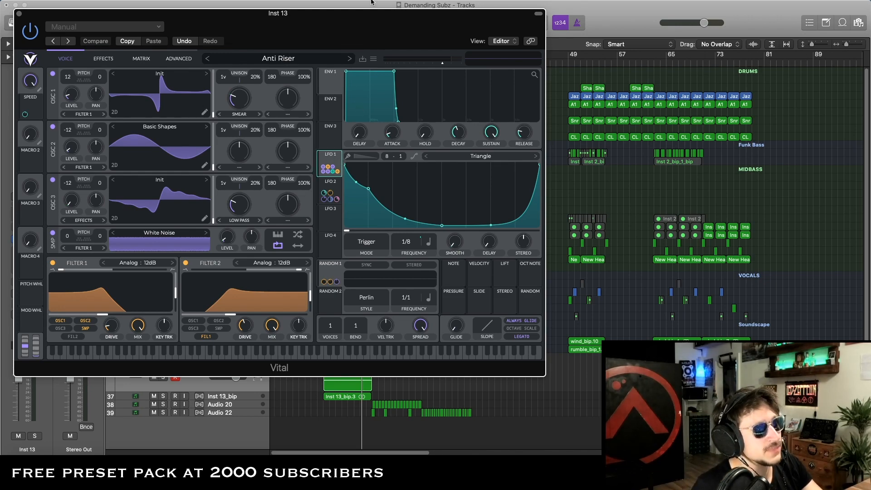
pyautogui.moveTo(375, 22); pyautogui.dragTo(401, 15)
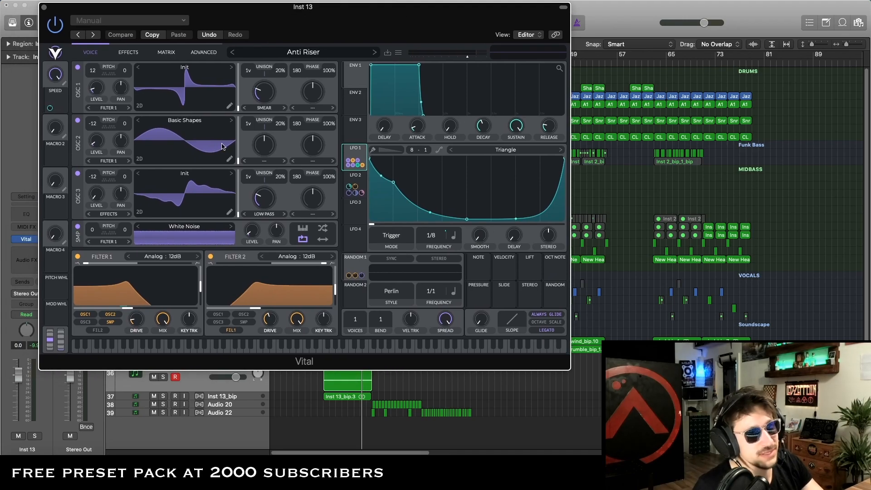
# - Switch off the Distortion, Chorus, Compressor, Reverb and Delay effects in the Anti Riser preset
pyautogui.click(120, 55)
pyautogui.click(79, 68)
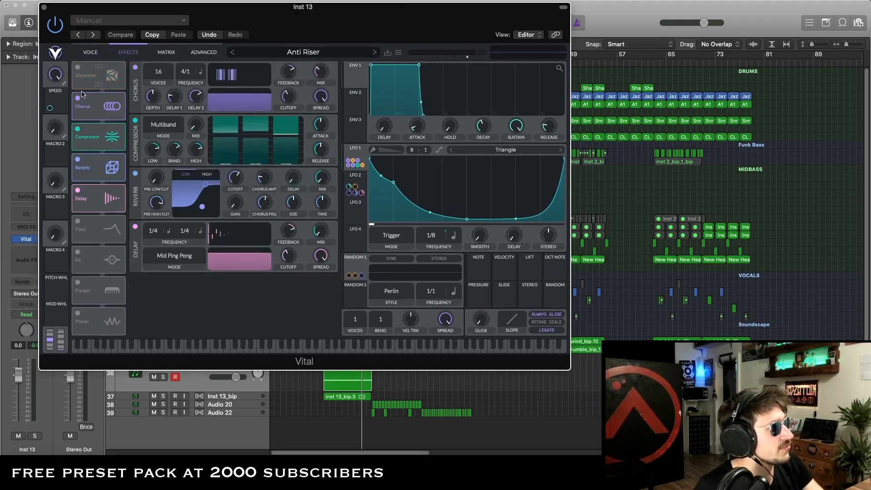
pyautogui.click(78, 98)
pyautogui.click(78, 129)
pyautogui.click(78, 160)
pyautogui.click(78, 190)
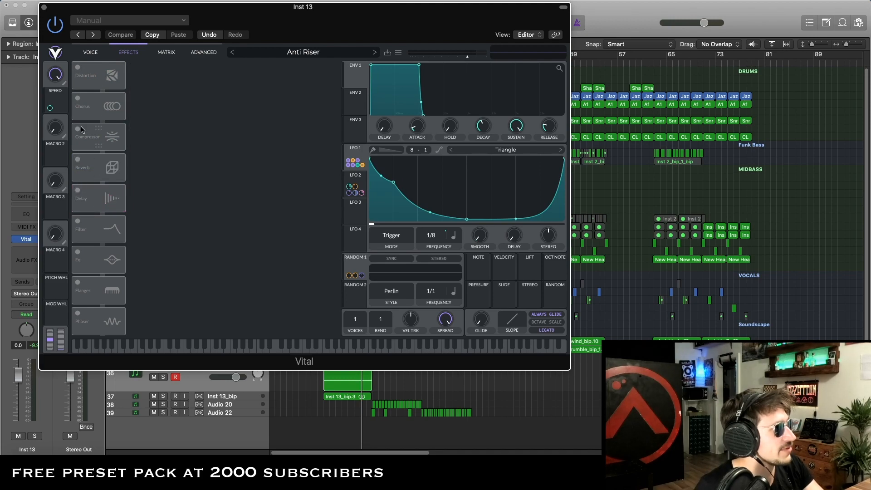
# - Disable Filter 1, Filter 2, oscillator 3 and oscillator 2, leaving oscillator 1 and the noise sampler enabled
pyautogui.click(90, 54)
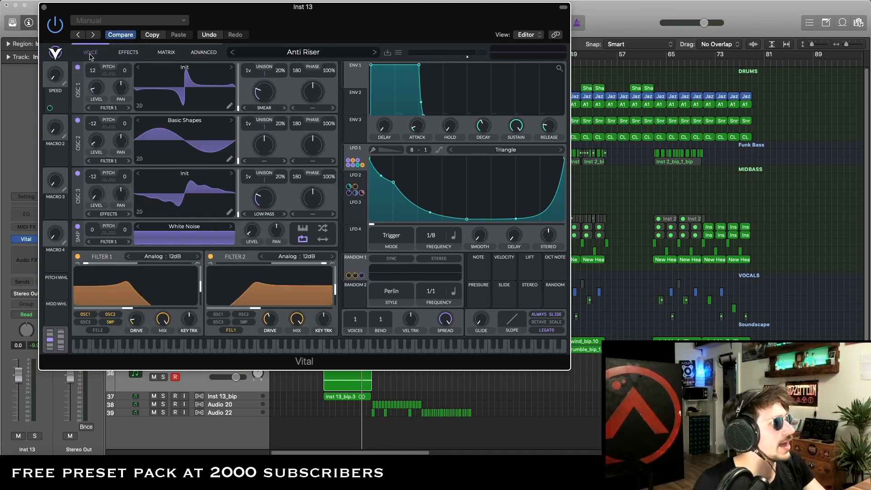
pyautogui.click(78, 256)
pyautogui.click(211, 257)
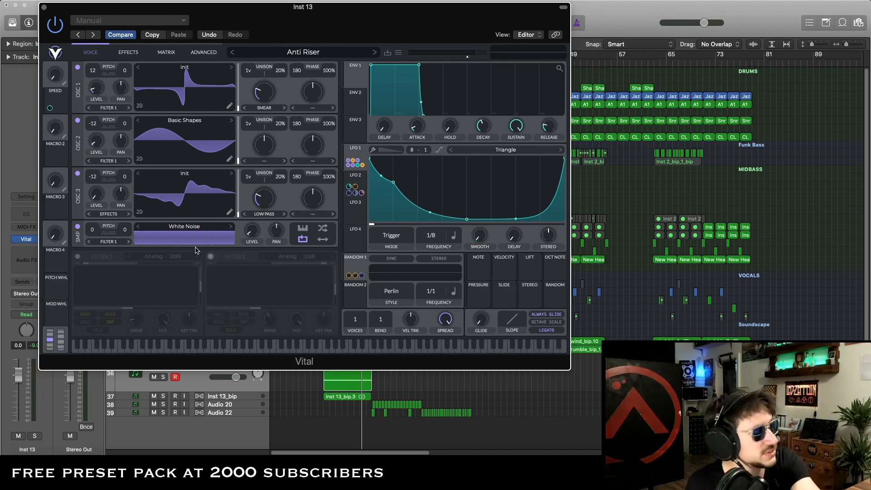
pyautogui.click(77, 174)
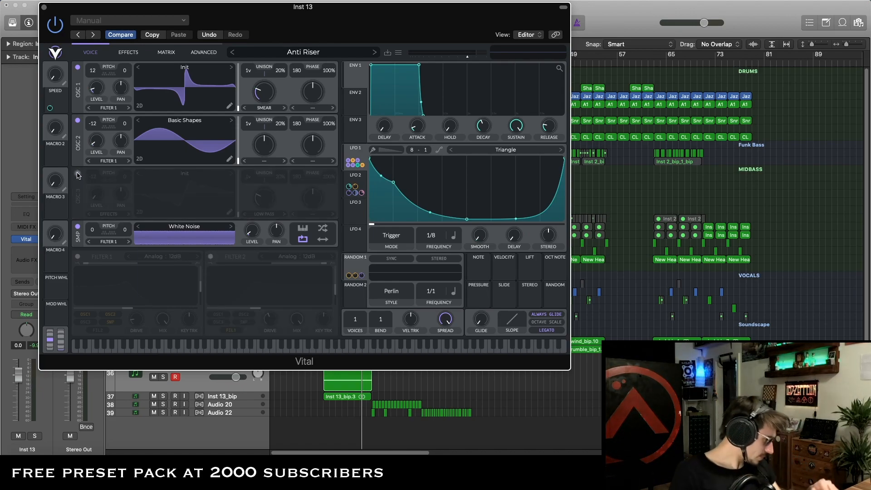
pyautogui.click(78, 120)
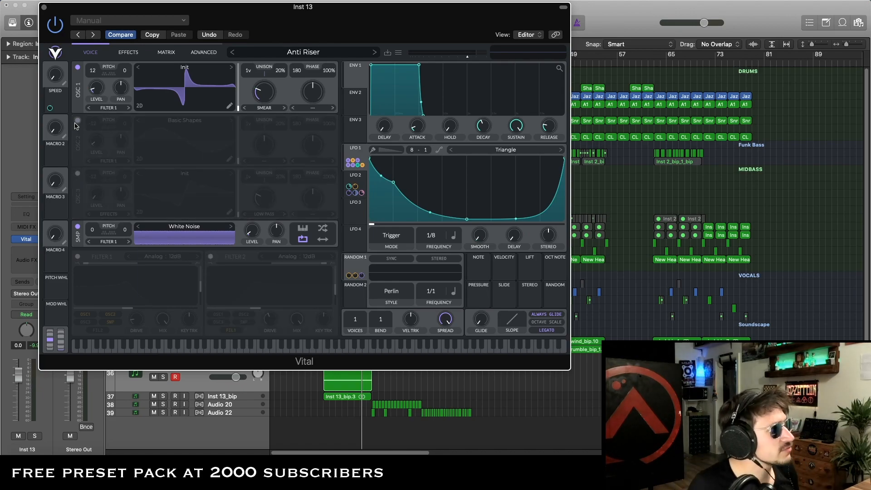
# - Compare oscillator 1's raw wave with its morphed sound by setting the spectral morph to None and back to Smear
pyautogui.click(258, 107)
pyautogui.click(267, 114)
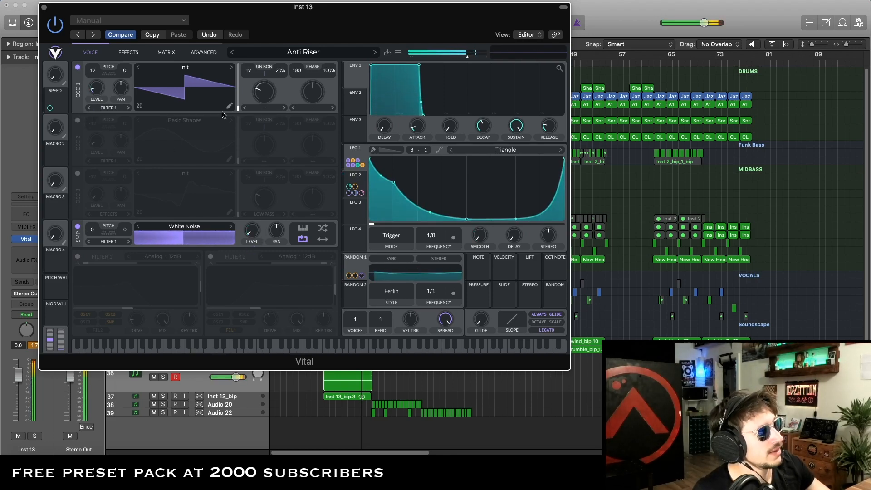
pyautogui.click(264, 107)
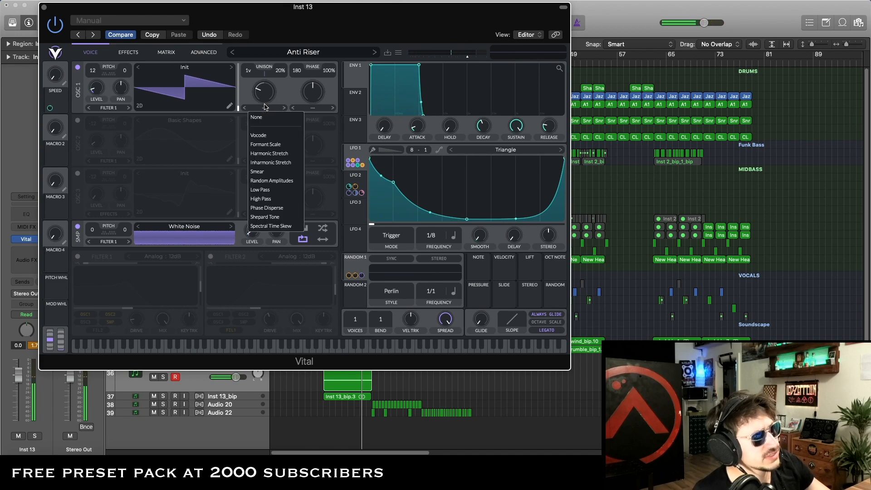
pyautogui.click(270, 171)
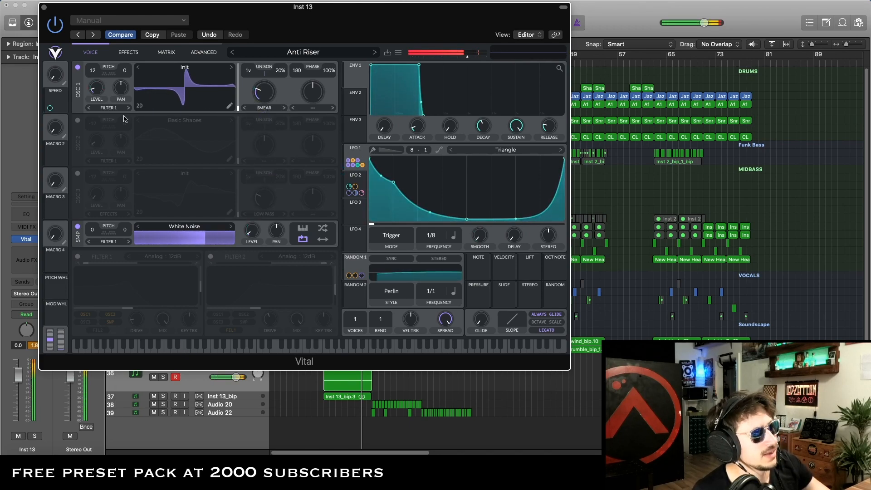
# - Re-enable oscillators 2 and 3, and audition oscillator 3 with its spectral morph set to None and back to Low Pass
pyautogui.click(77, 121)
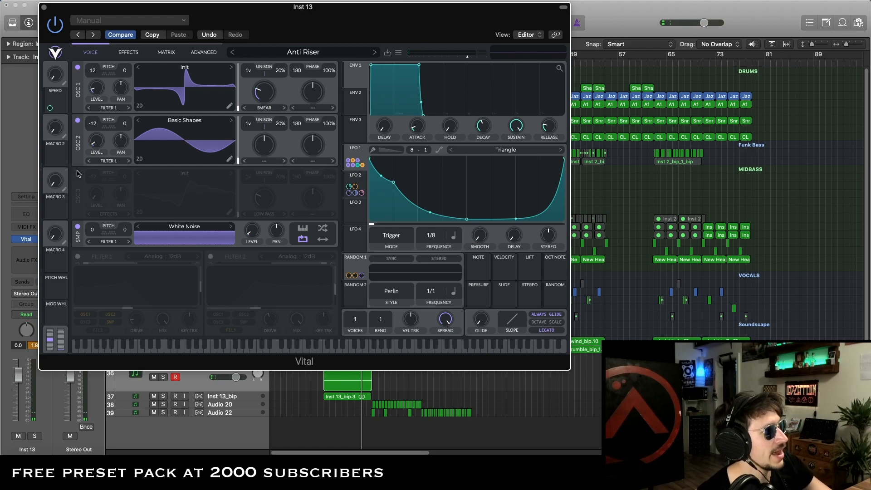
pyautogui.click(78, 173)
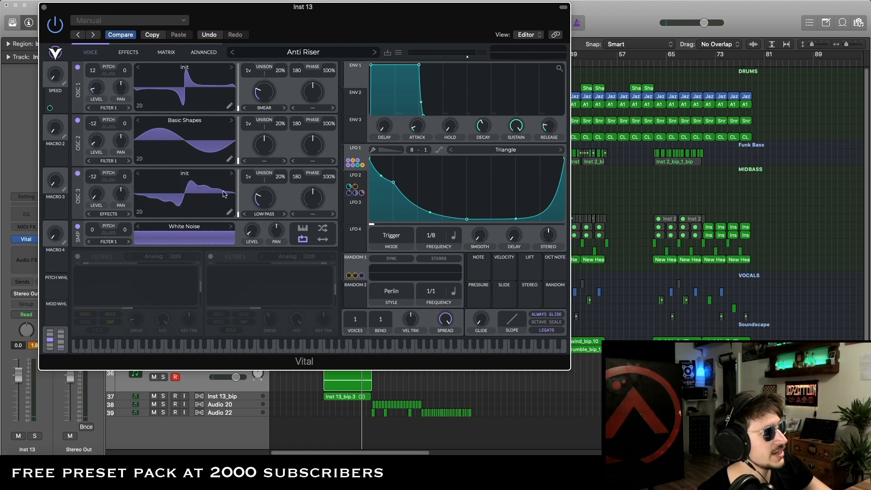
pyautogui.click(266, 214)
pyautogui.click(270, 221)
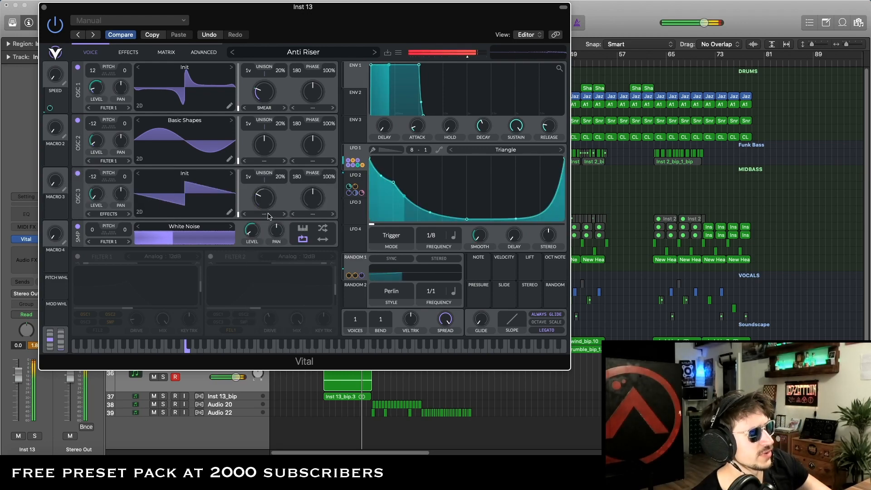
pyautogui.click(268, 215)
pyautogui.click(269, 296)
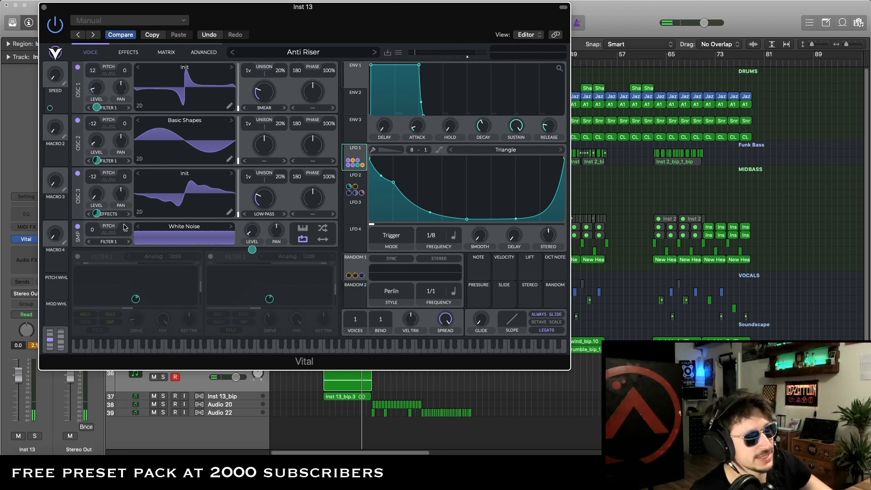
# - Turn Filter 1 and Filter 2 back on, briefly bypassing Filter 2 to hear the difference
pyautogui.click(78, 256)
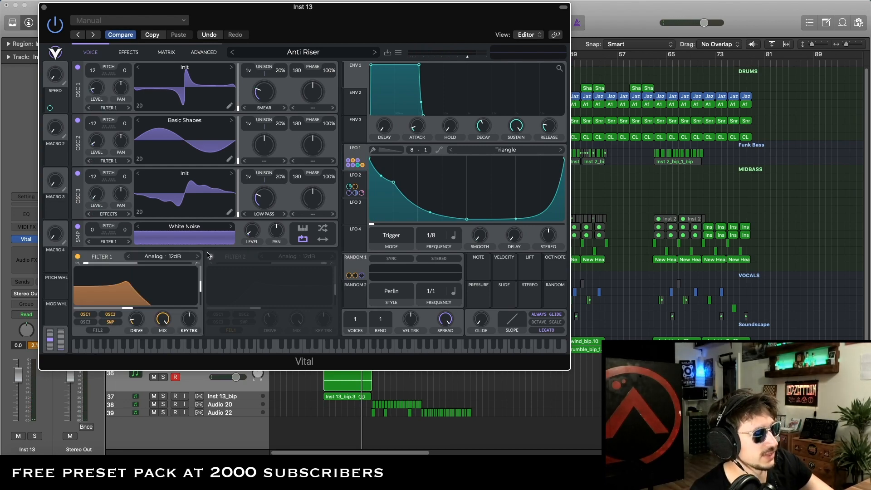
pyautogui.click(211, 257)
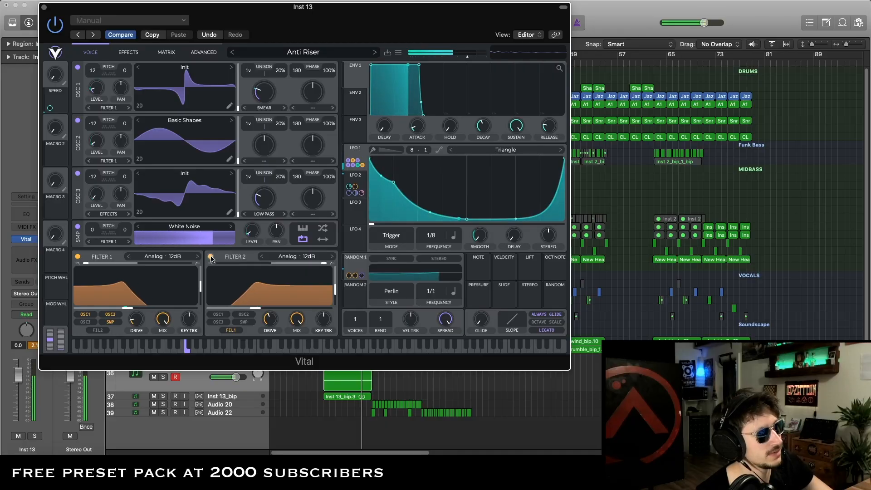
pyautogui.click(211, 258)
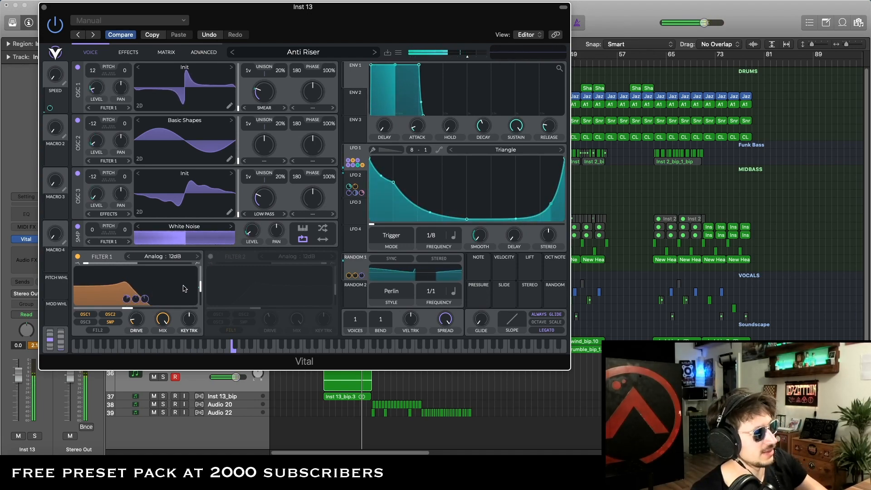
pyautogui.click(211, 257)
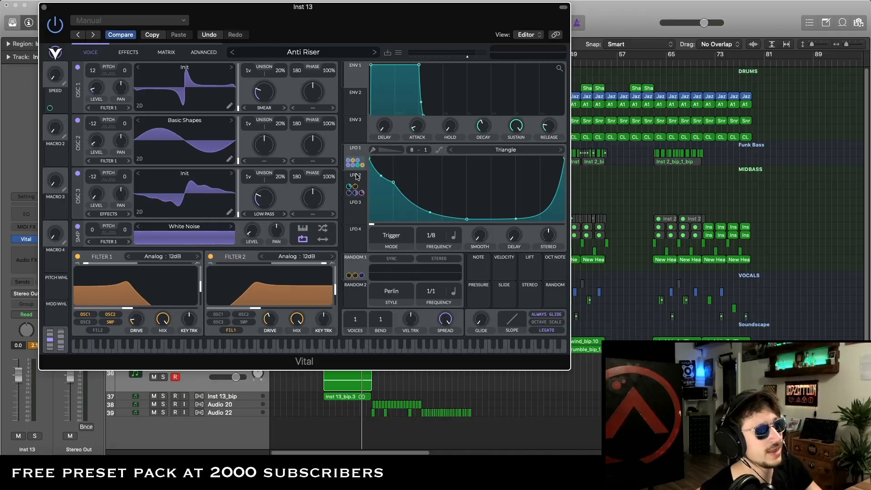
# - Show LFO 2's shape and check the options of its modulation on the voice transpose in the advanced settings
pyautogui.click(357, 177)
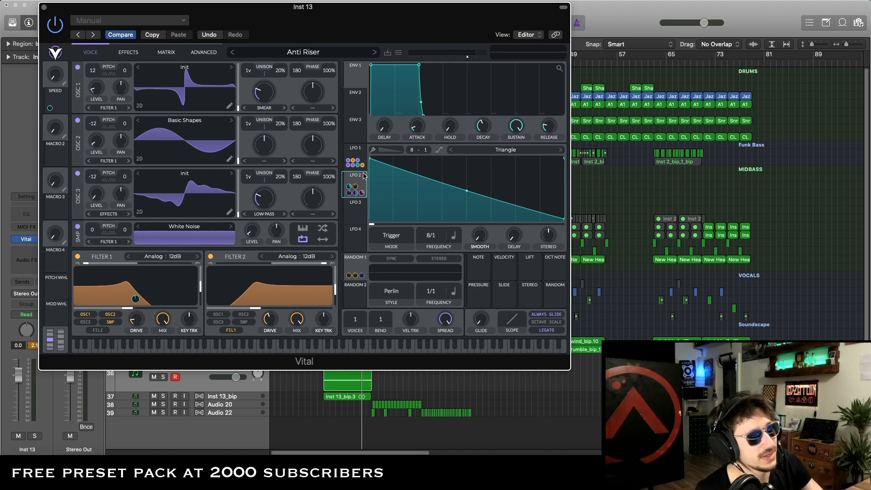
pyautogui.click(204, 52)
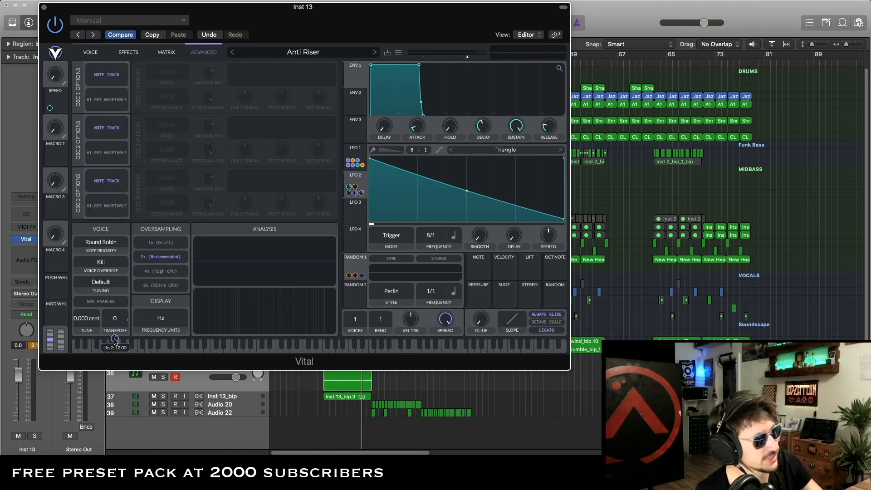
pyautogui.rightClick(115, 340)
pyautogui.click(121, 348)
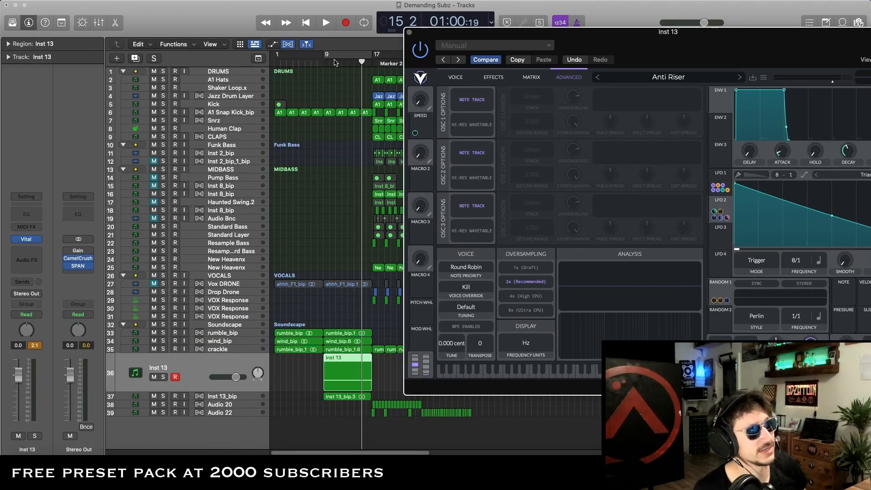
# - Solo the Inst 13 track and play its part looped from bar 9
pyautogui.click(164, 378)
pyautogui.press('space')
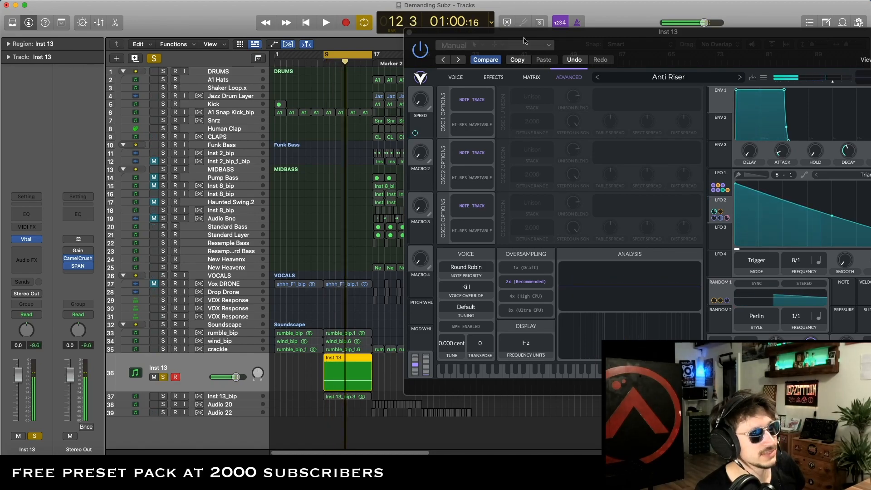
# - Examine which oscillator and filter controls Random 1 modulates on Vital's voice page, and display LFO 1's shape
pyautogui.moveTo(526, 39); pyautogui.dragTo(277, 39)
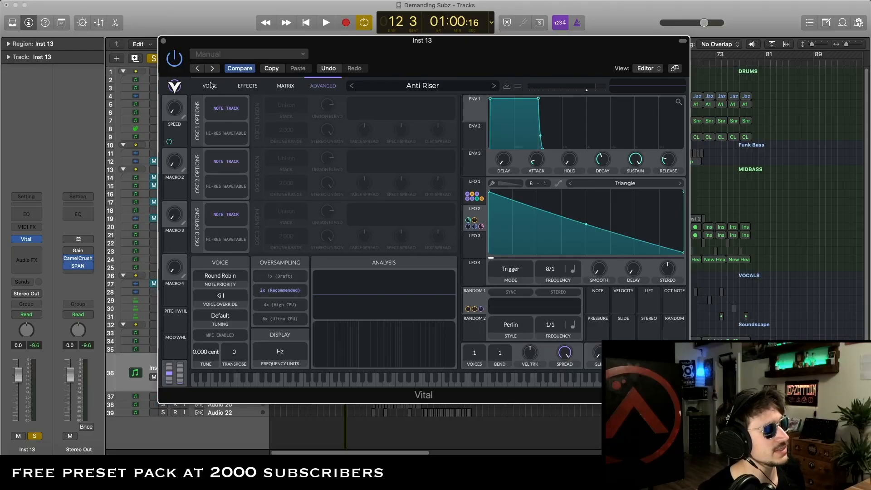
pyautogui.click(210, 86)
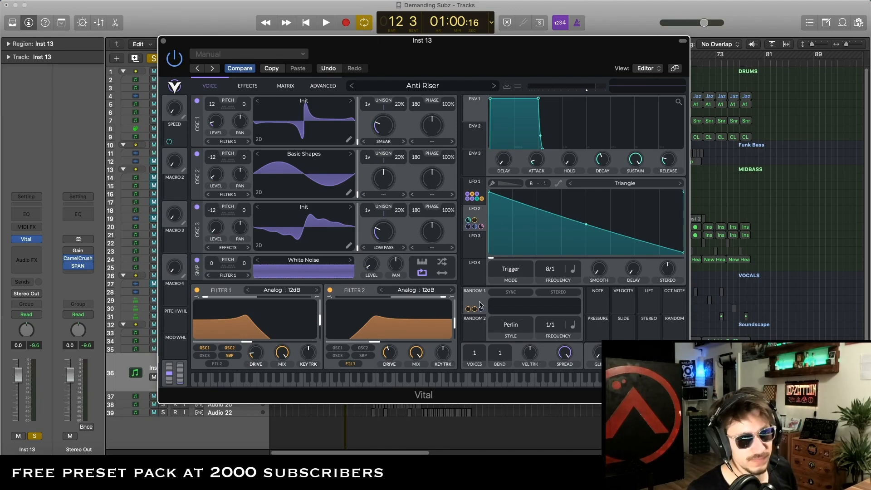
pyautogui.moveTo(469, 313); pyautogui.dragTo(373, 343)
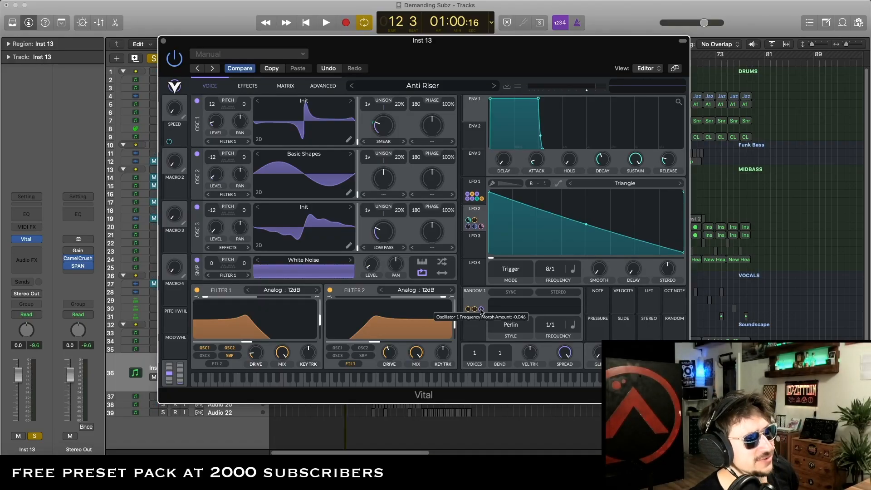
pyautogui.moveTo(481, 312); pyautogui.dragTo(255, 333)
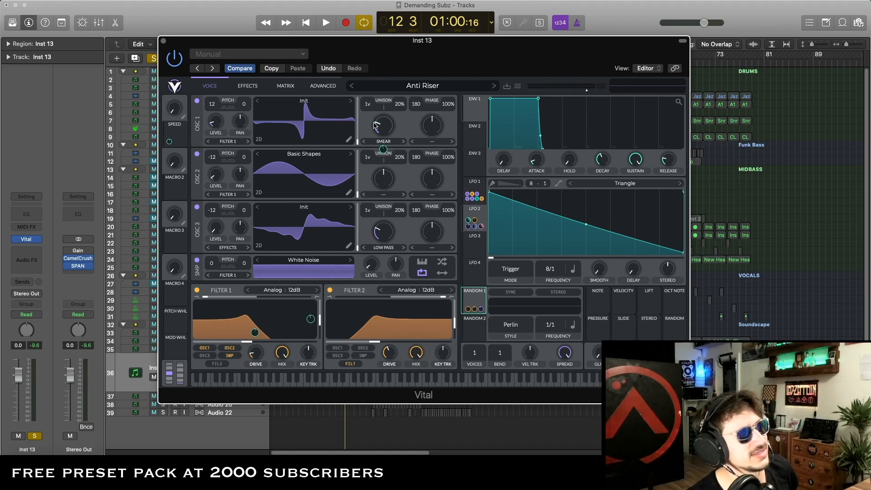
pyautogui.moveTo(382, 150)
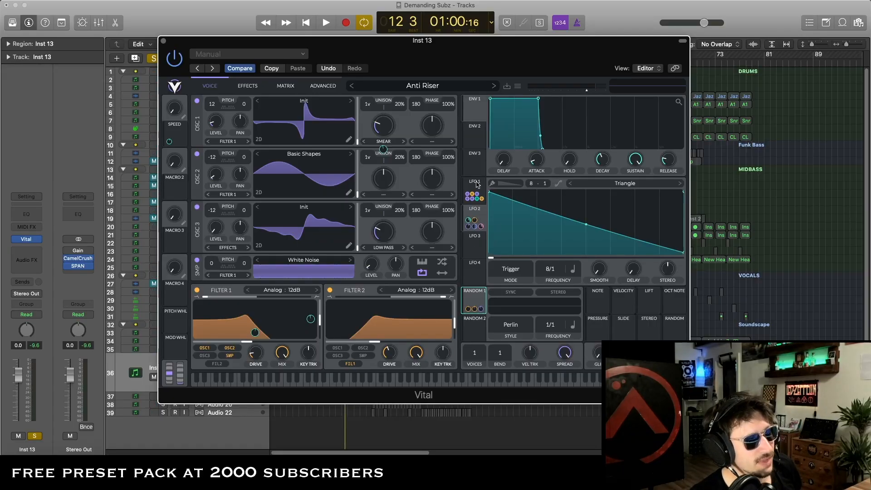
pyautogui.click(477, 184)
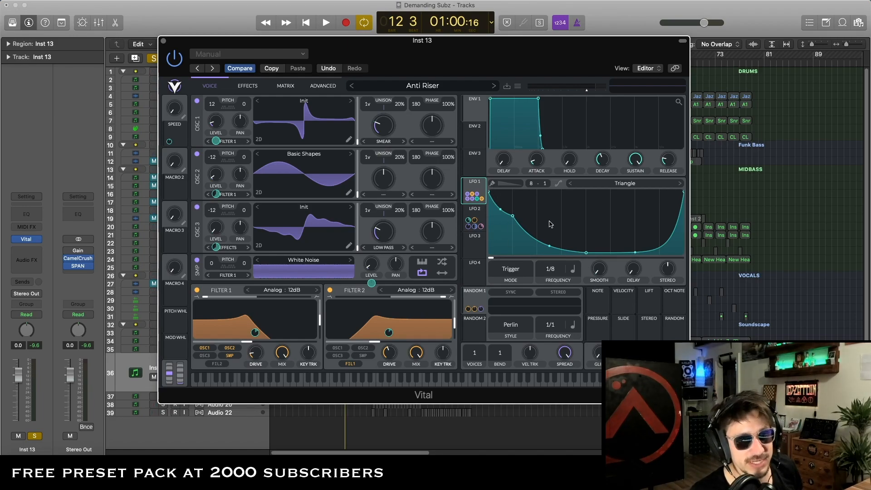
# - Compare the shapes and modulation targets of LFO 2 and LFO 1 while playing the part
pyautogui.click(481, 212)
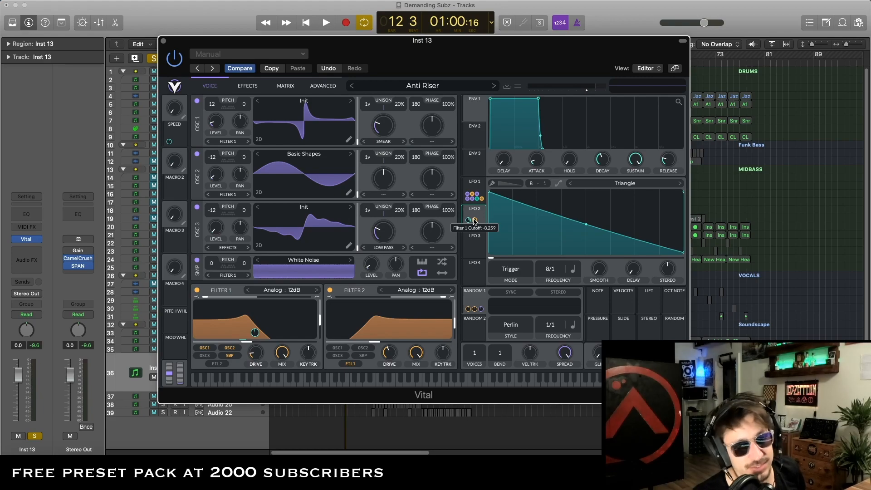
pyautogui.click(475, 183)
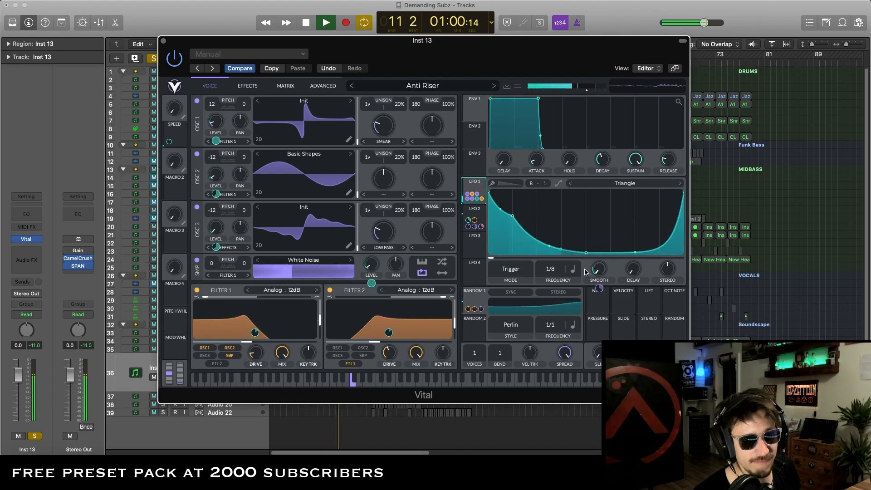
pyautogui.press('space')
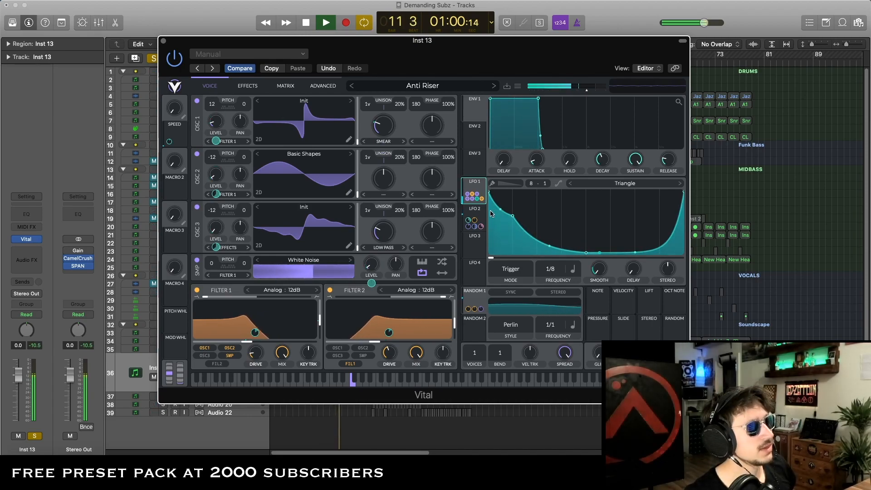
pyautogui.press('space')
pyautogui.click(474, 214)
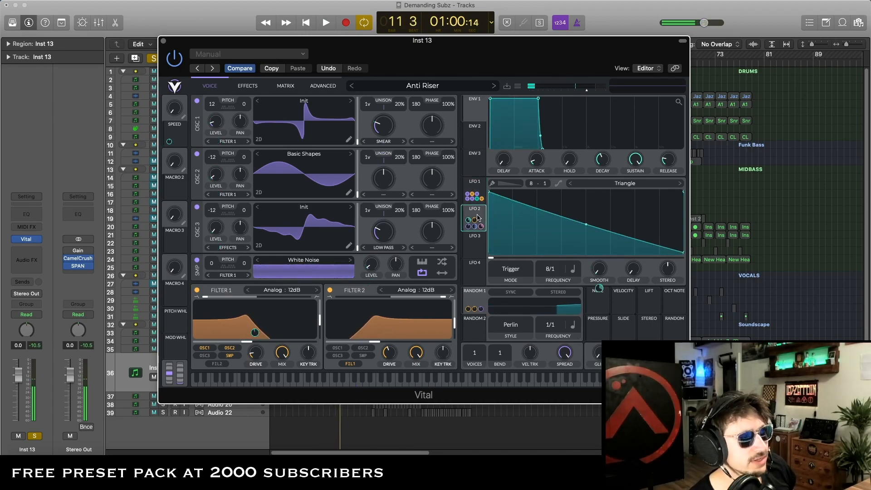
# - Display LFO 1 and play the part with the Speed macro turned up to 1.000
pyautogui.click(475, 186)
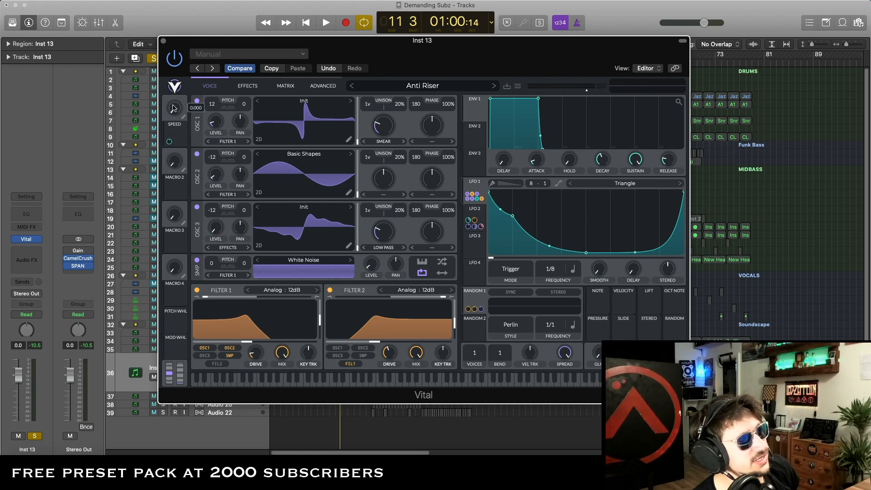
pyautogui.press('space')
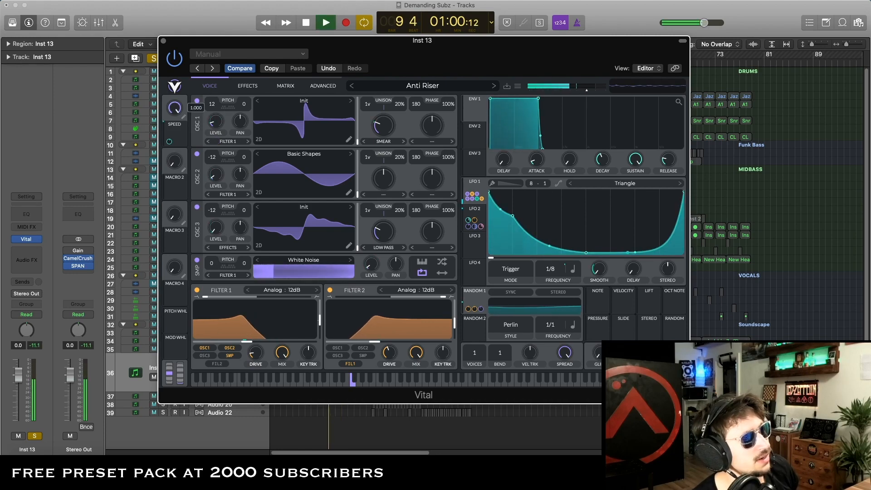
pyautogui.press('space')
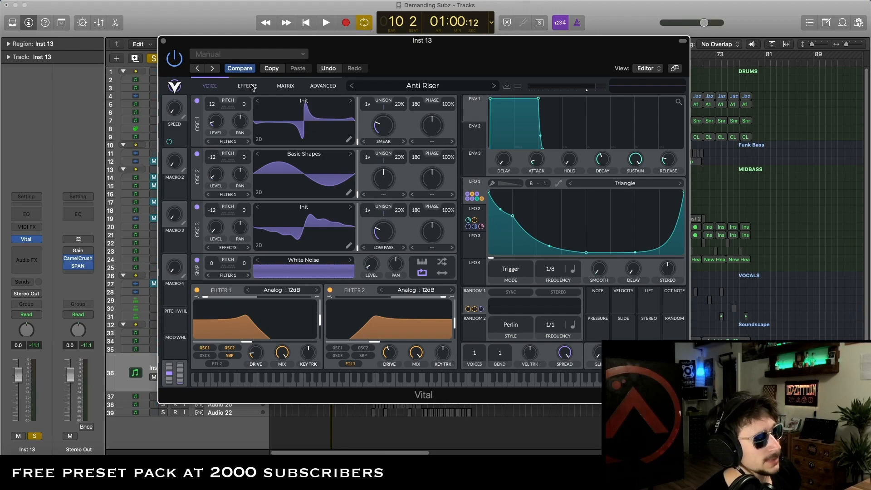
# - Turn on the Distortion and Chorus effects in Vital, playing the part to hear each one
pyautogui.click(248, 86)
pyautogui.click(198, 103)
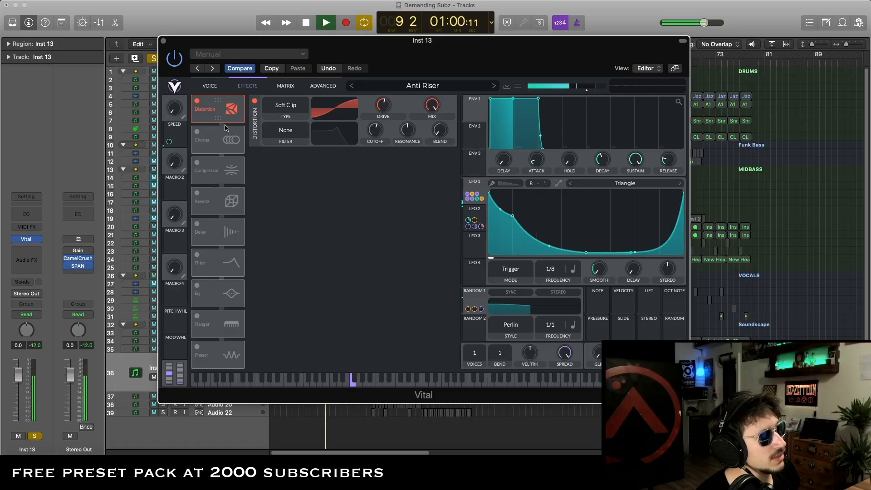
pyautogui.press('space')
pyautogui.click(224, 137)
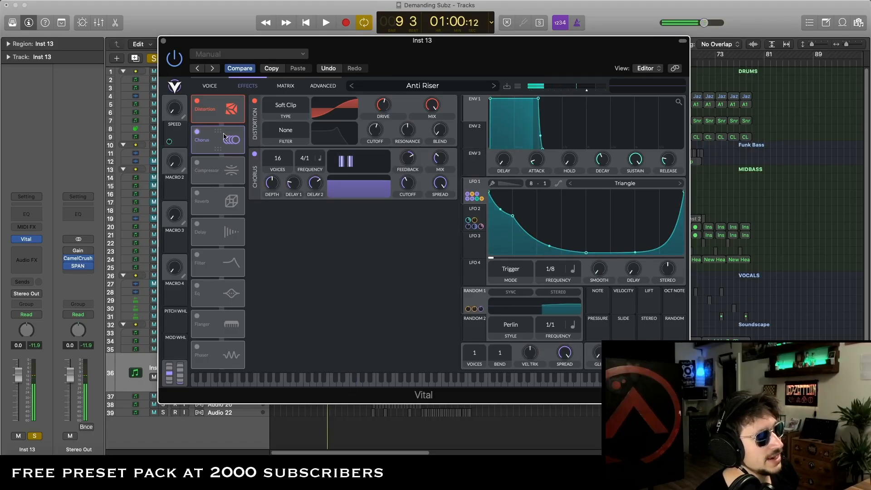
pyautogui.press('space')
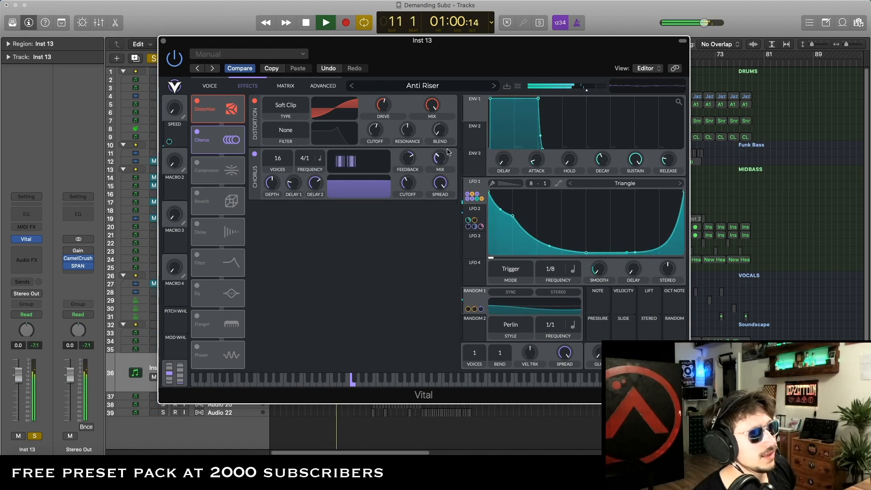
pyautogui.moveTo(447, 152)
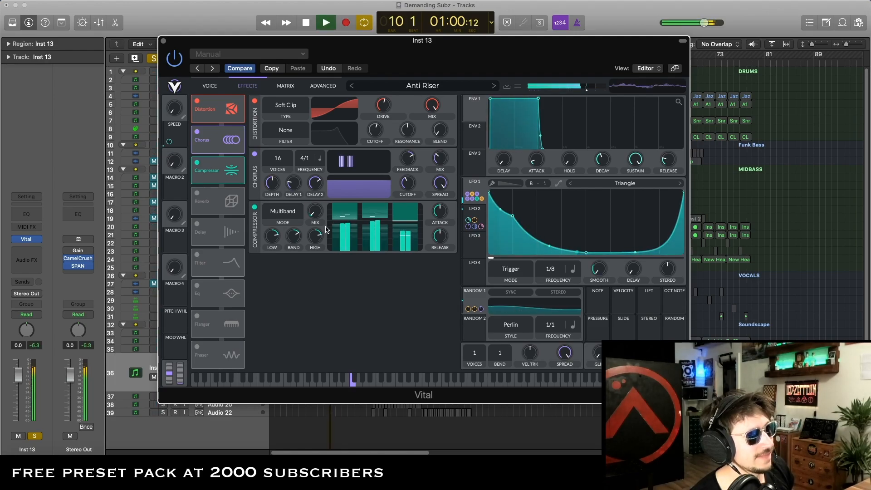
# - Turn on the Compressor in Multiband mode and play the part to hear its modulated mix
pyautogui.click(318, 217)
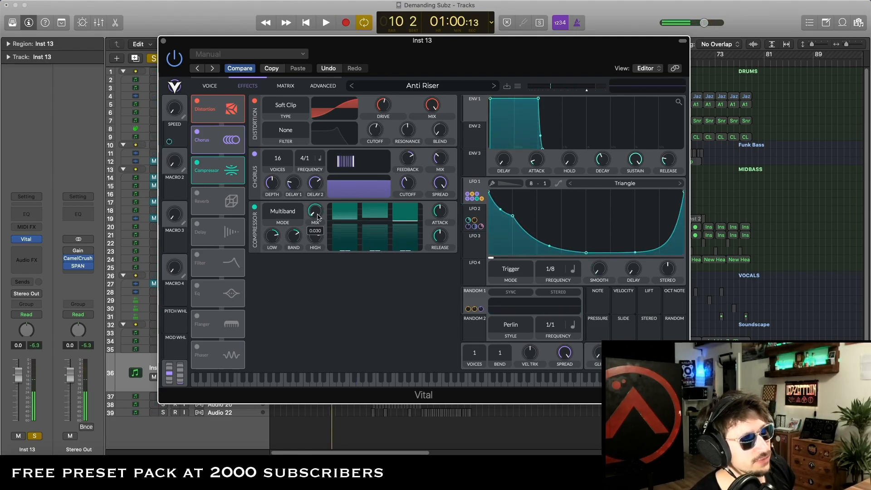
pyautogui.press('space')
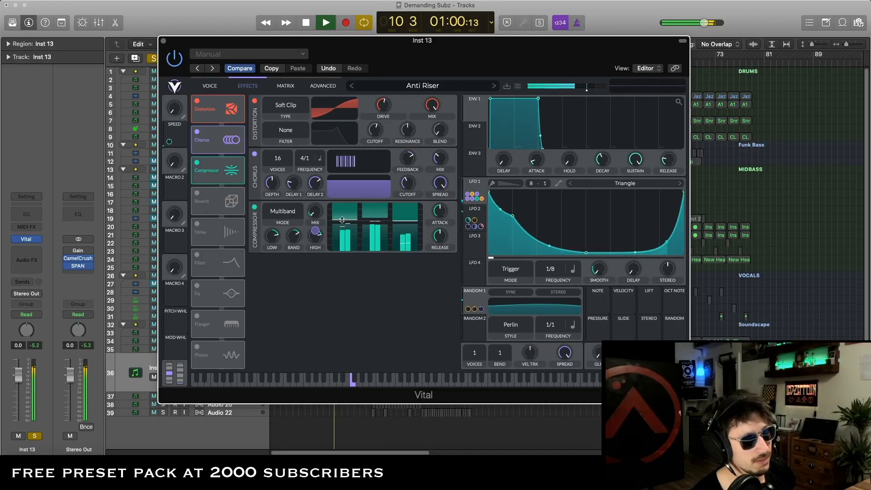
pyautogui.press('space')
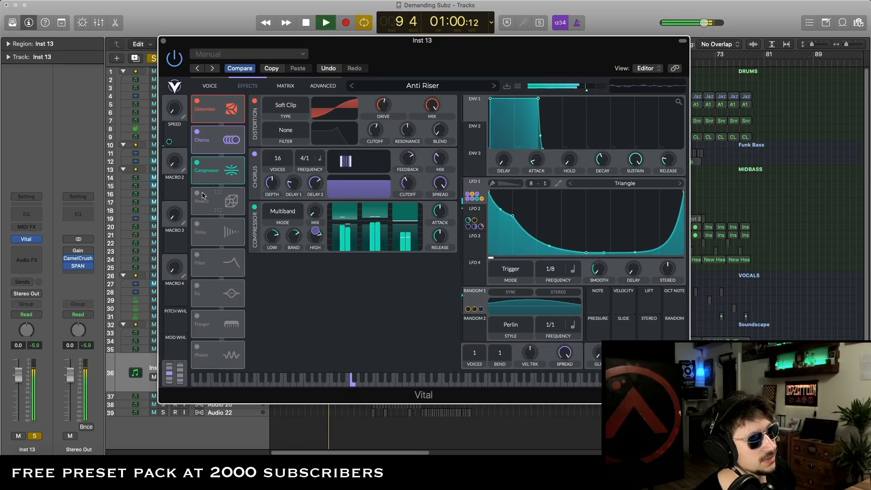
# - Turn on the Reverb and Delay effects, playing the part to hear each and displaying LFO 2, which modulates their mix
pyautogui.click(197, 194)
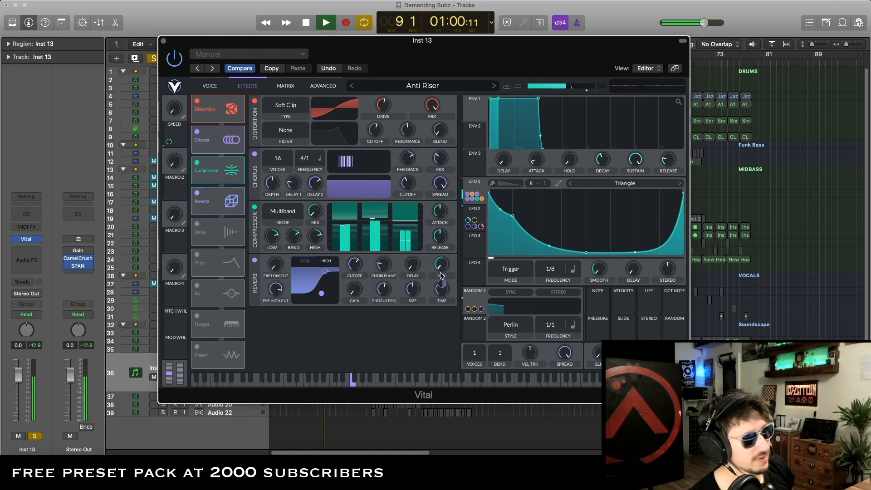
pyautogui.press('space')
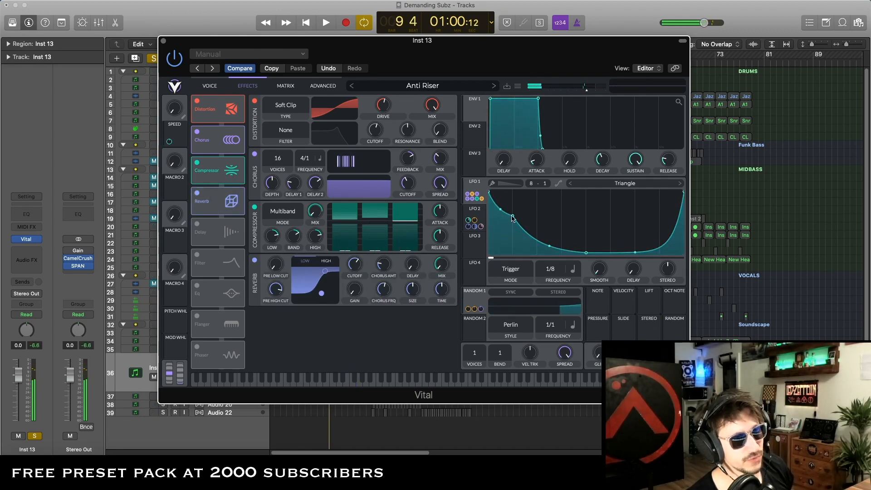
pyautogui.click(474, 214)
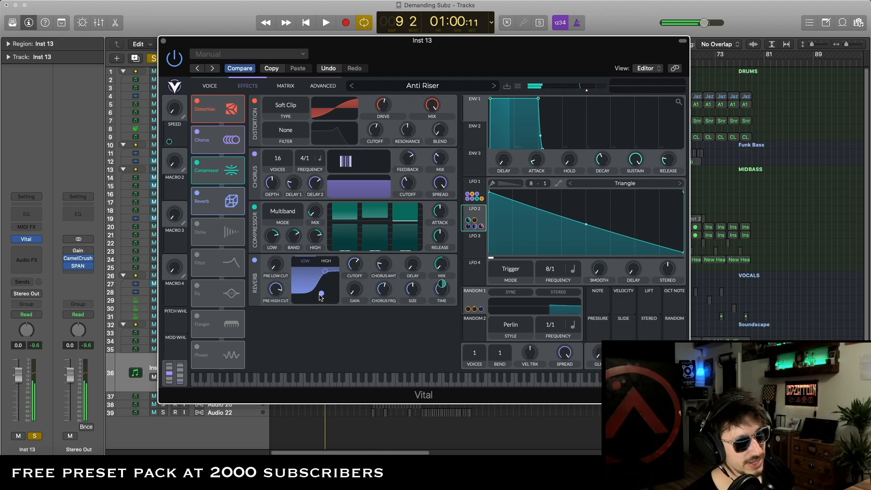
pyautogui.press('space')
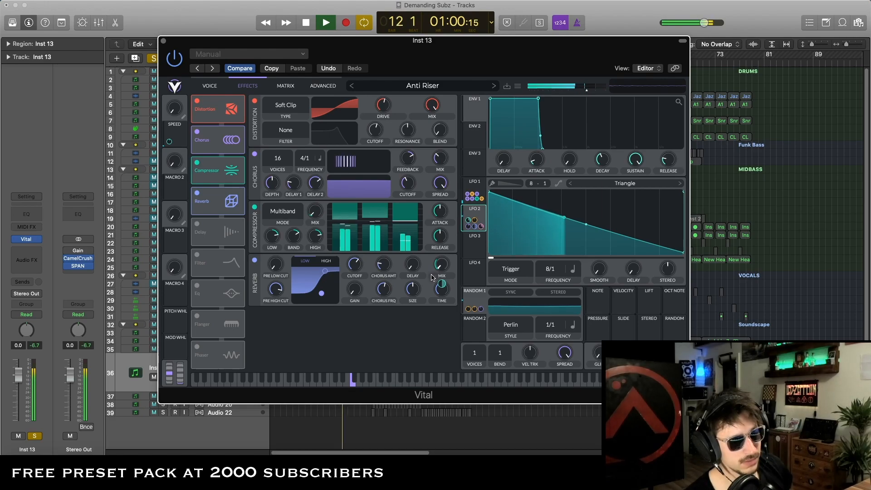
pyautogui.press('space')
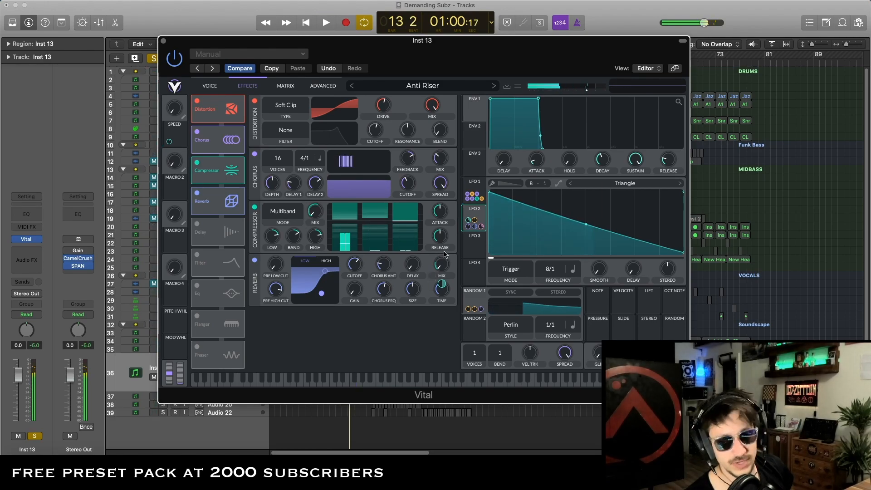
pyautogui.click(196, 224)
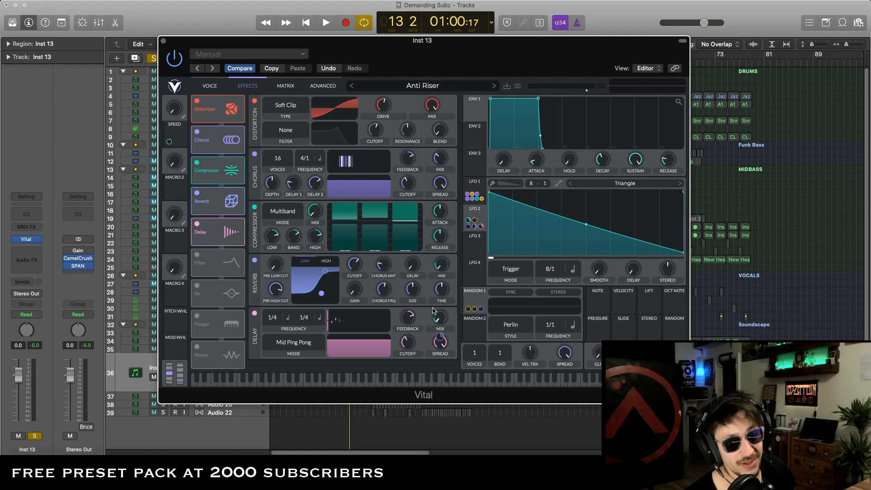
pyautogui.press('space')
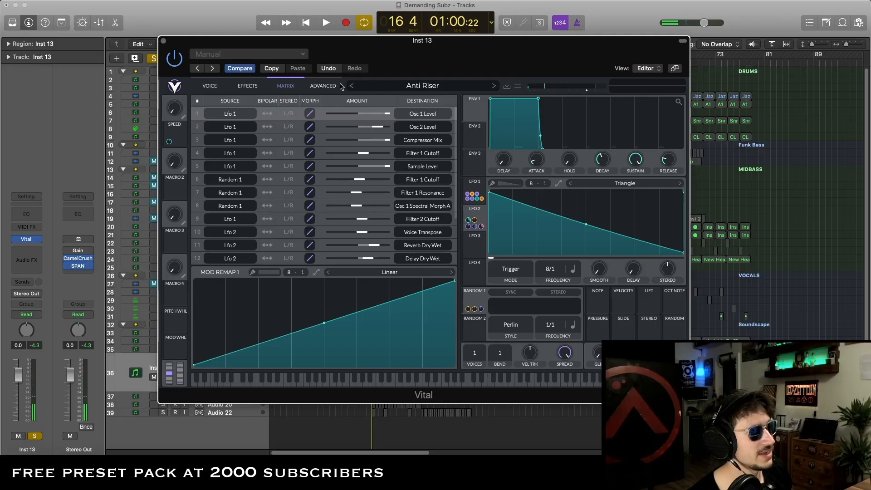
# - Look through Vital's advanced and voice pages and close the plug-in window
pyautogui.click(330, 86)
pyautogui.click(209, 86)
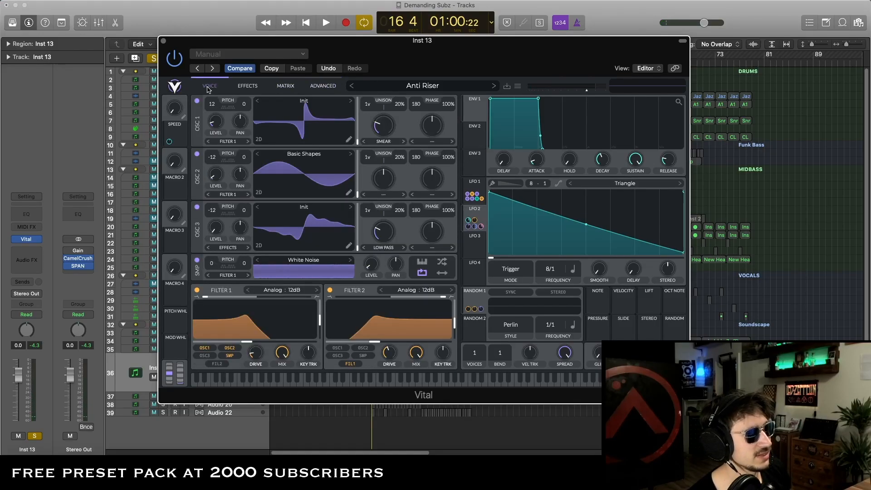
pyautogui.click(164, 42)
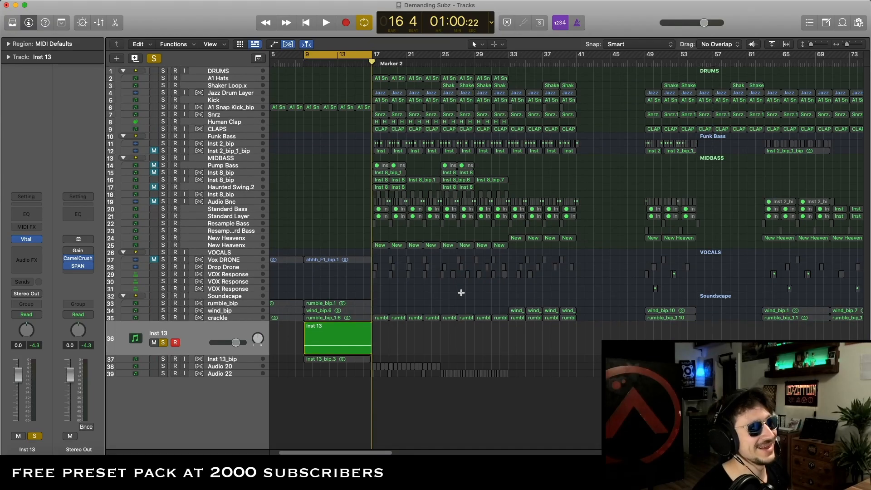
# - Mute the Inst 13 track, then solo and play the bounced Inst 13_bip track
pyautogui.press('super+Up')
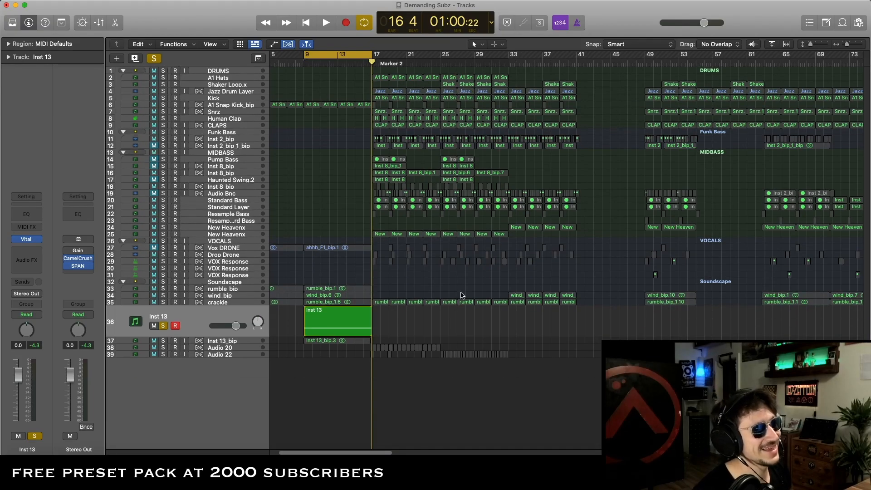
pyautogui.click(156, 325)
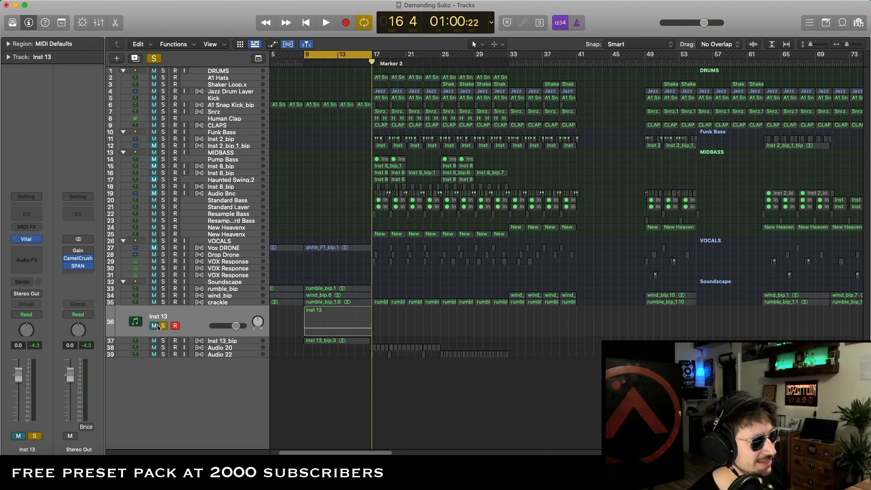
pyautogui.click(213, 342)
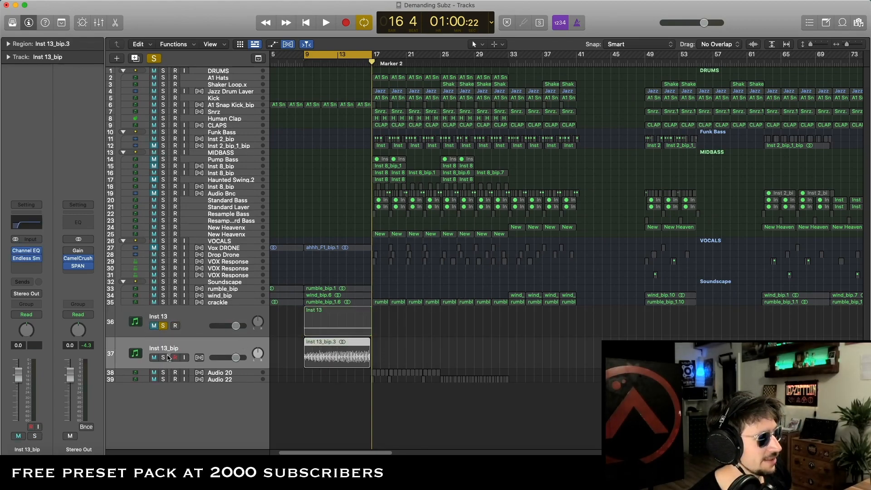
pyautogui.click(164, 358)
pyautogui.press('space')
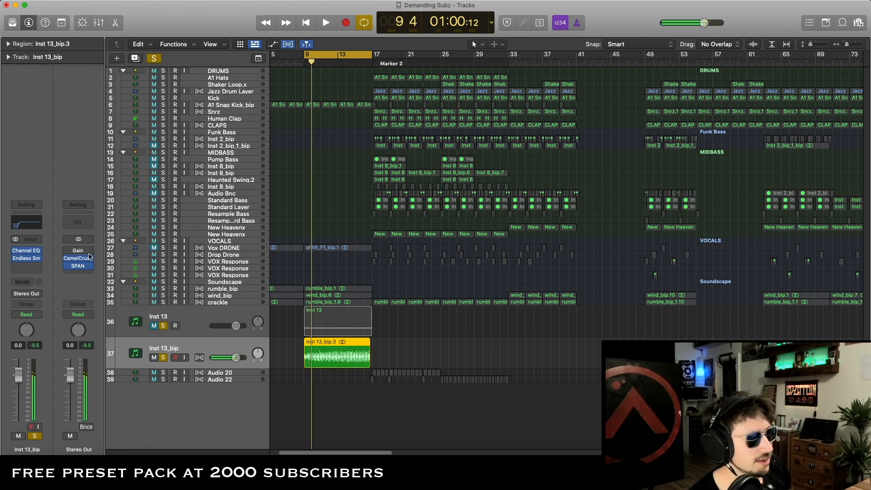
# - Solo the Audio 22 track and set the cycle range to bar 16, just before its first clip
pyautogui.click(248, 375)
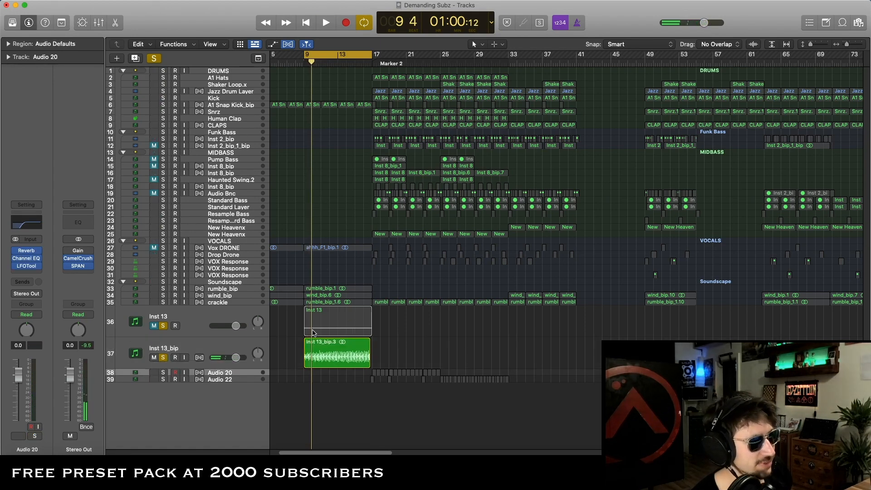
pyautogui.click(232, 383)
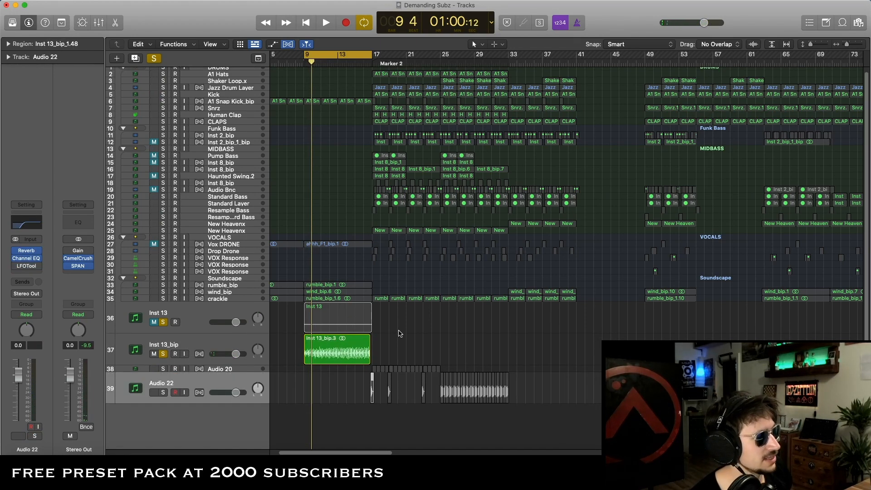
pyautogui.press('super+Right')
pyautogui.press('super+Right')
pyautogui.press('super+Right')
pyautogui.press('super+Right')
pyautogui.hscroll(-5, 399, 331)
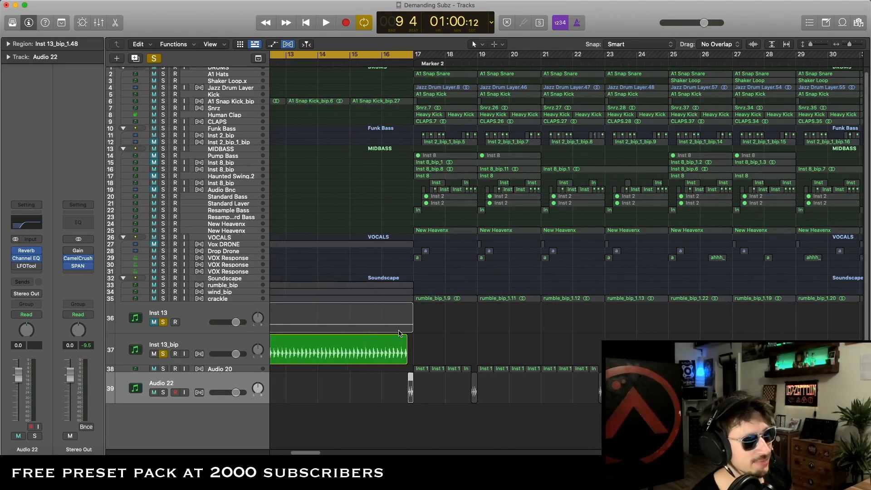
pyautogui.moveTo(468, 58); pyautogui.dragTo(456, 58)
pyautogui.click(164, 394)
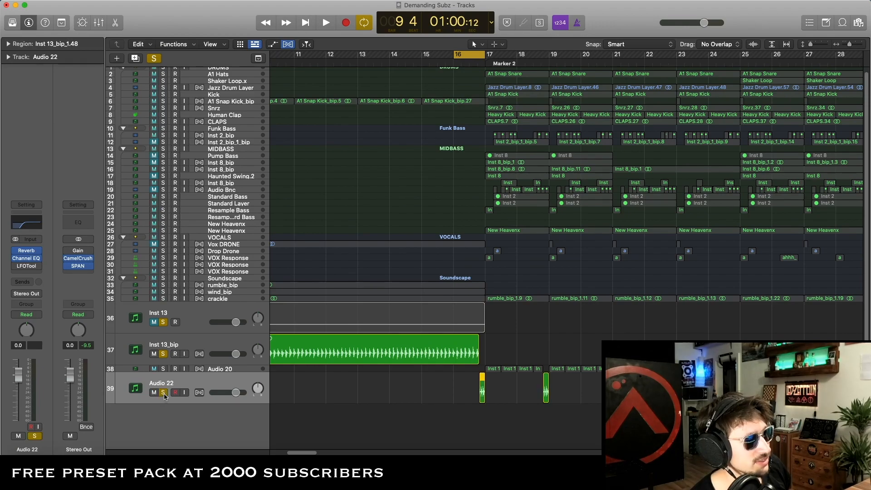
# - Play the end of the Inst 13_bip region into the Audio 22 clips, looped from bar 15
pyautogui.click(333, 350)
pyautogui.click(373, 400)
pyautogui.click(425, 350)
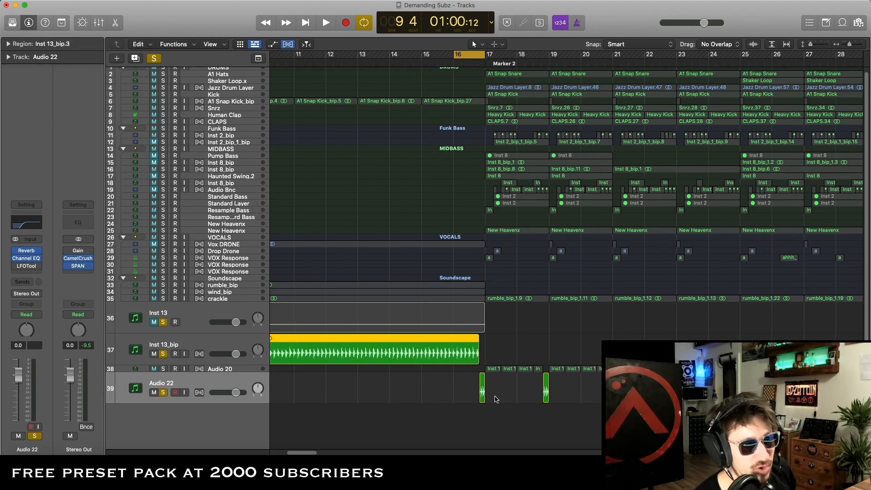
pyautogui.click(461, 383)
pyautogui.press('space')
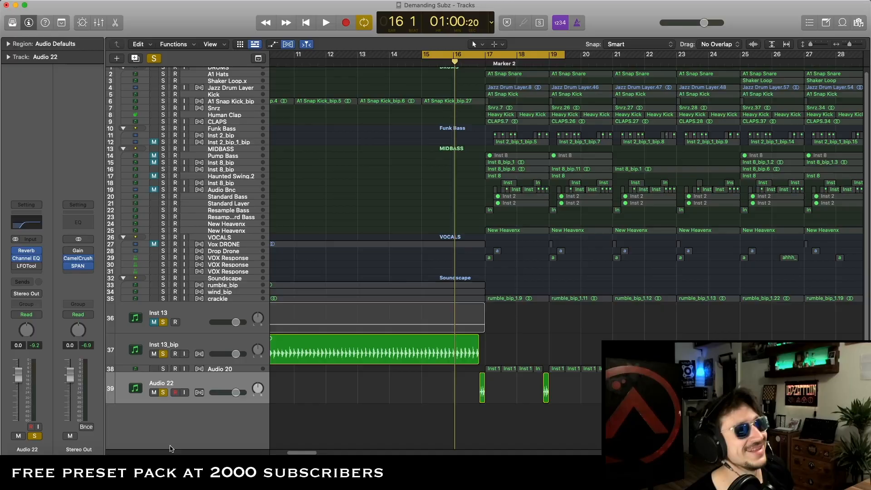
# - Unsolo Inst 13, Inst 13_bip and Audio 22, and set the cycle range from bar 9 to about bar 19
pyautogui.moveTo(165, 393); pyautogui.dragTo(164, 321)
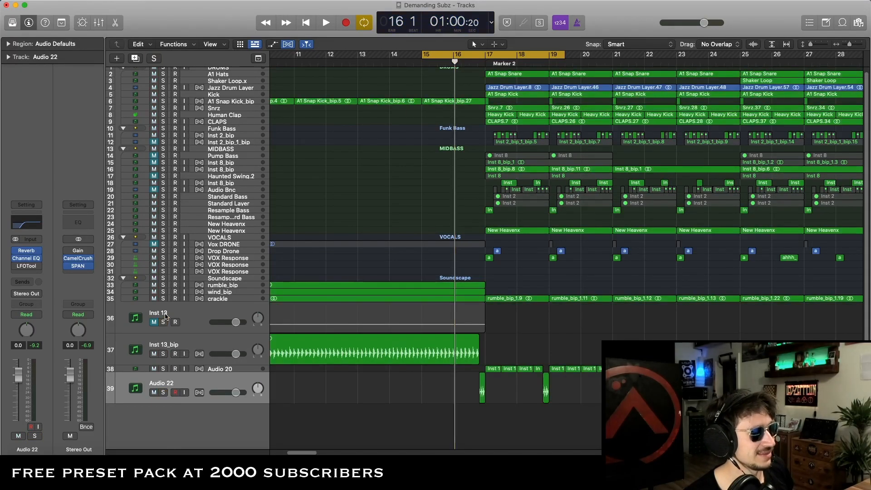
pyautogui.press('super+Left')
pyautogui.press('super+Left')
pyautogui.press('super+Left')
pyautogui.press('super+Left')
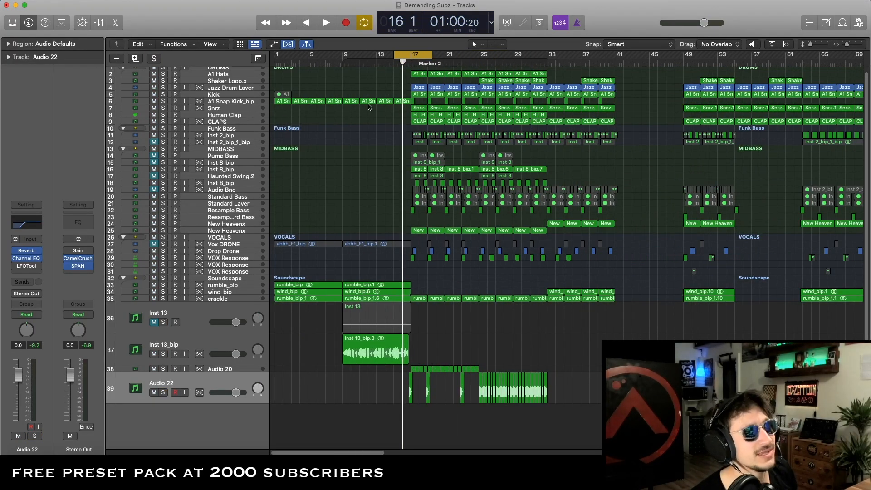
pyautogui.moveTo(343, 54); pyautogui.dragTo(413, 56)
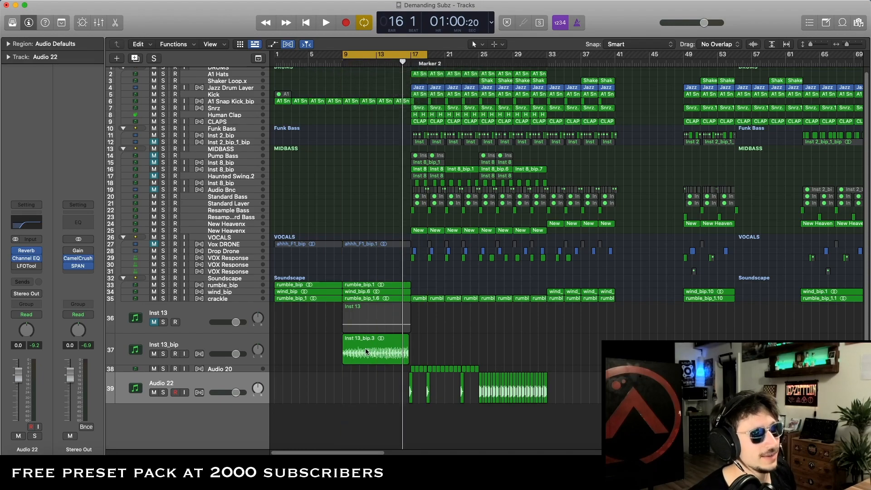